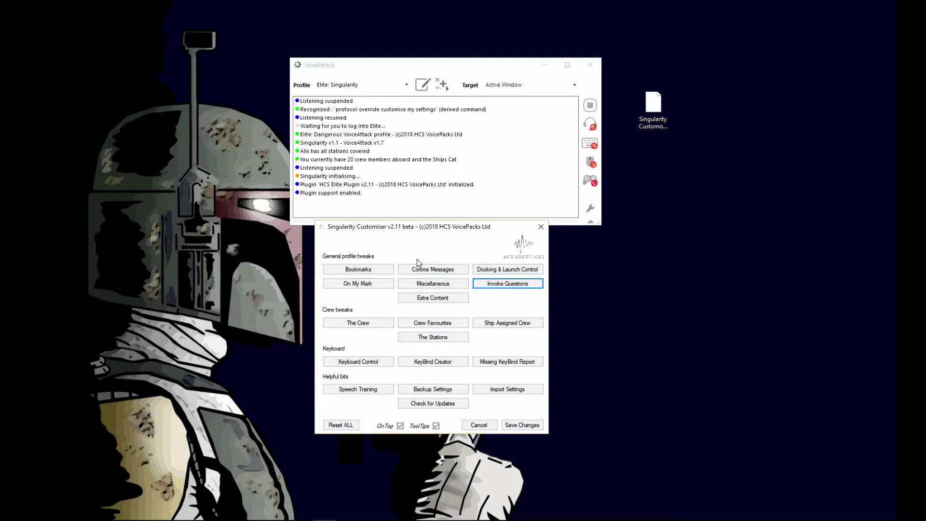
# - Close the Comms Messages form with its fields left empty, returning to the main tweak menu
pyautogui.click(422, 270)
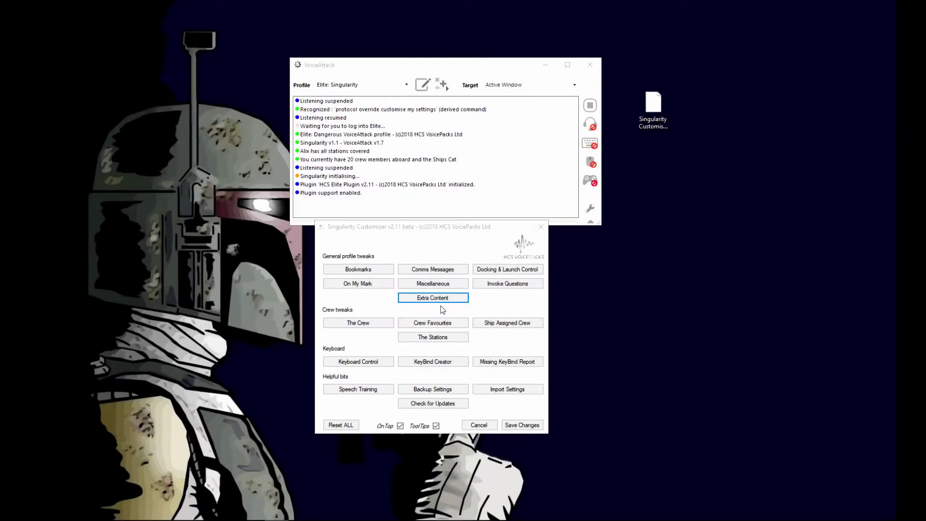
pyautogui.click(428, 300)
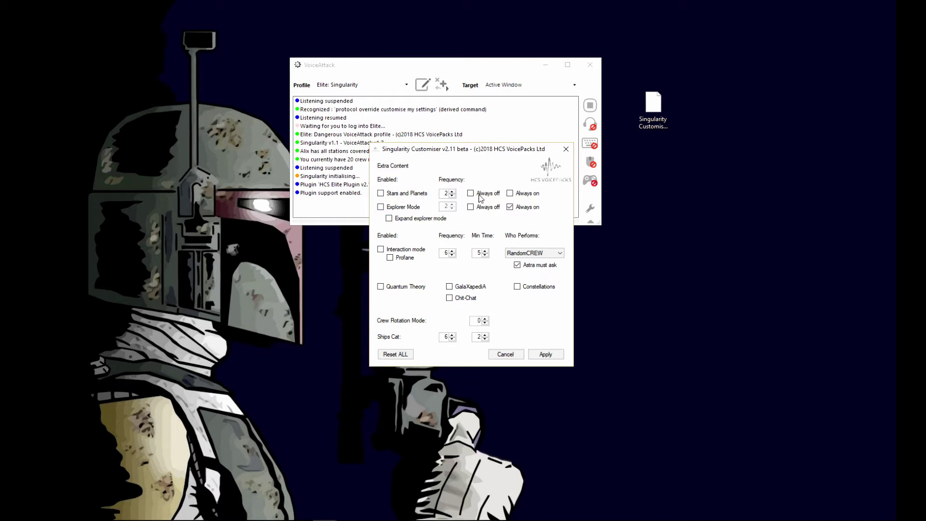
pyautogui.click(397, 288)
pyautogui.click(453, 288)
pyautogui.click(454, 299)
pyautogui.click(514, 354)
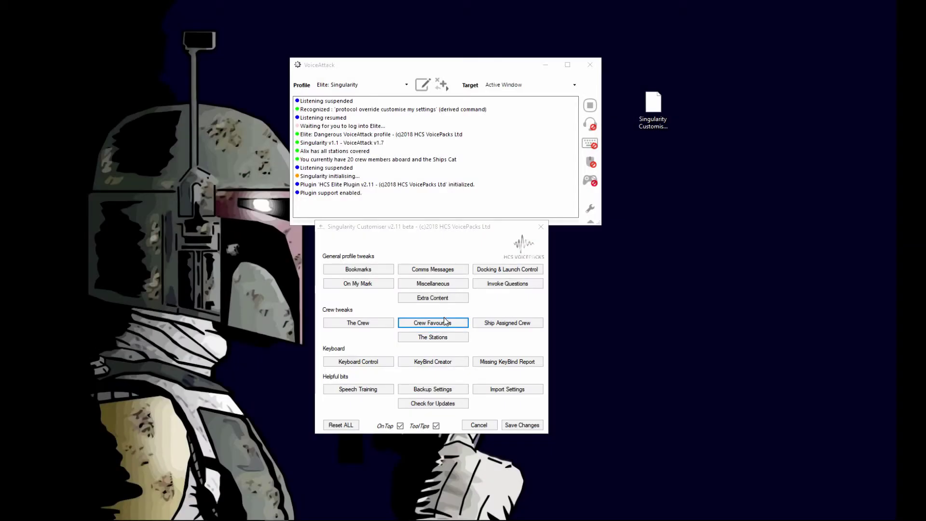
# - In Crew Favourites slot #3, assign Dark to Number One, Archer to Helm Control, Doris to Operations
pyautogui.click(444, 322)
pyautogui.click(362, 269)
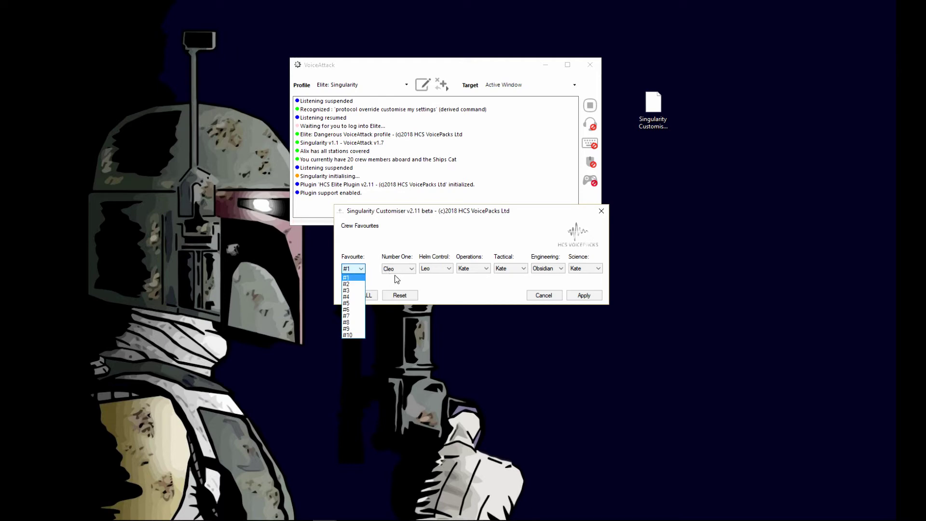
pyautogui.click(348, 291)
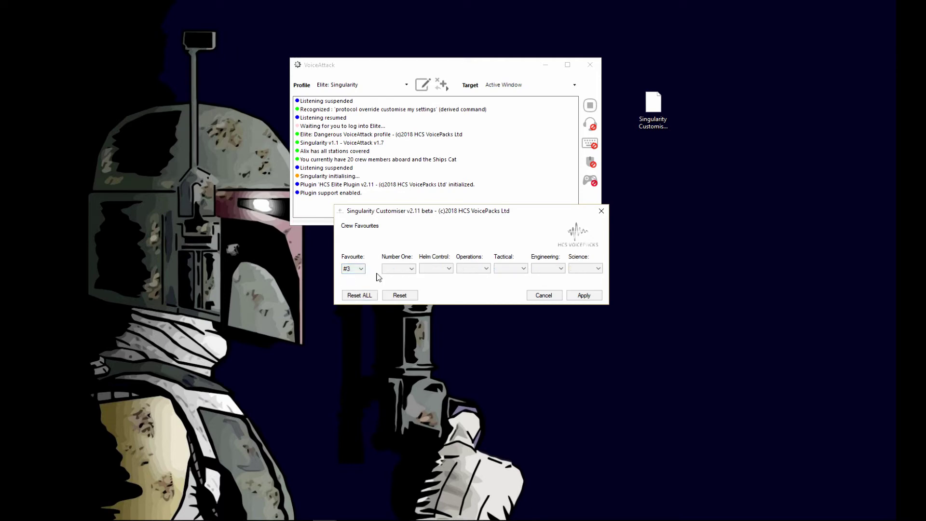
pyautogui.click(412, 268)
pyautogui.click(399, 309)
pyautogui.click(445, 268)
pyautogui.click(430, 289)
pyautogui.click(477, 268)
pyautogui.click(464, 321)
# - Assign Kate to Tactical and Engineering and Leo to Science, then apply favourite #3
pyautogui.click(519, 268)
pyautogui.click(504, 347)
pyautogui.click(553, 268)
pyautogui.click(542, 348)
pyautogui.click(589, 268)
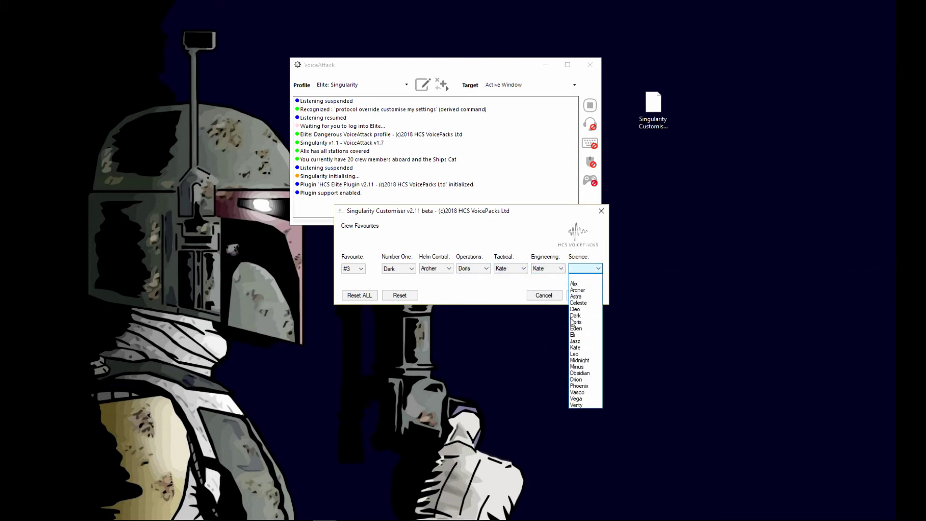
pyautogui.click(575, 353)
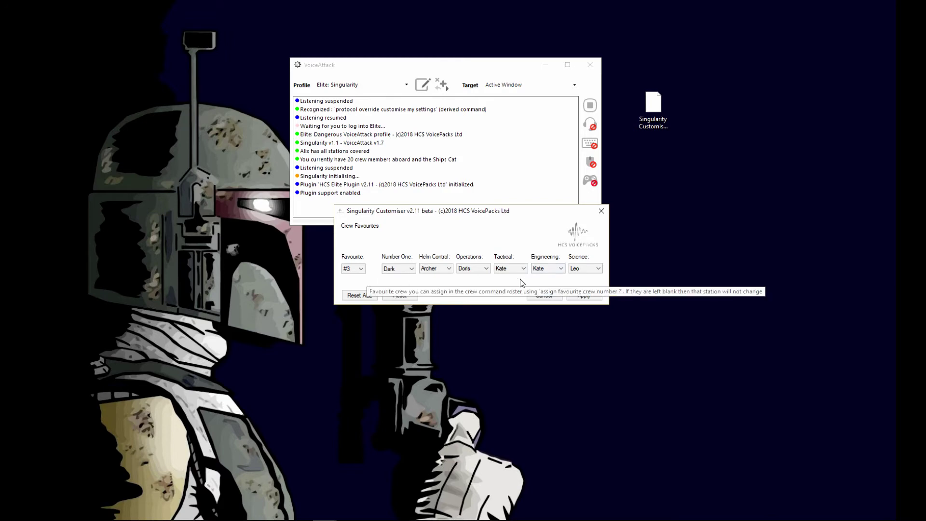
pyautogui.click(584, 295)
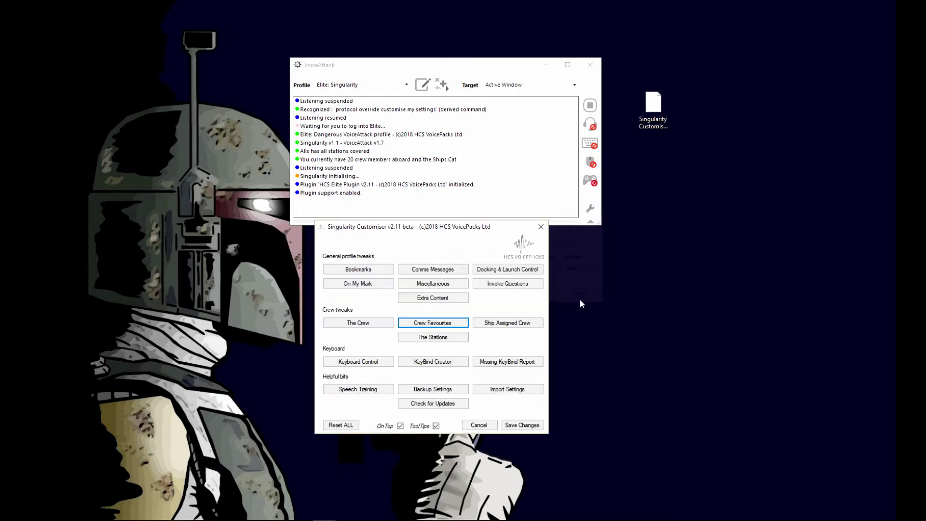
# - Reopen Crew Favourites to verify favourite #3's crew, then cancel without changes
pyautogui.click(436, 322)
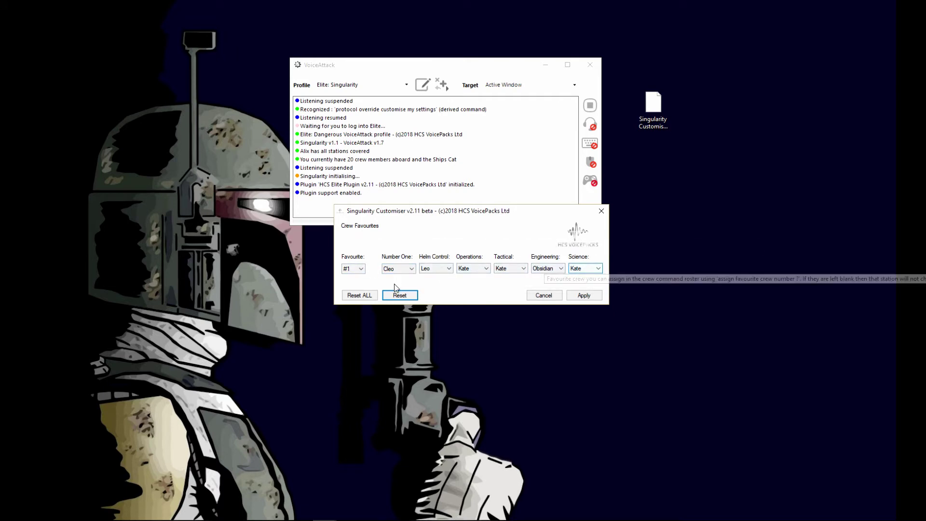
pyautogui.click(363, 269)
pyautogui.click(357, 285)
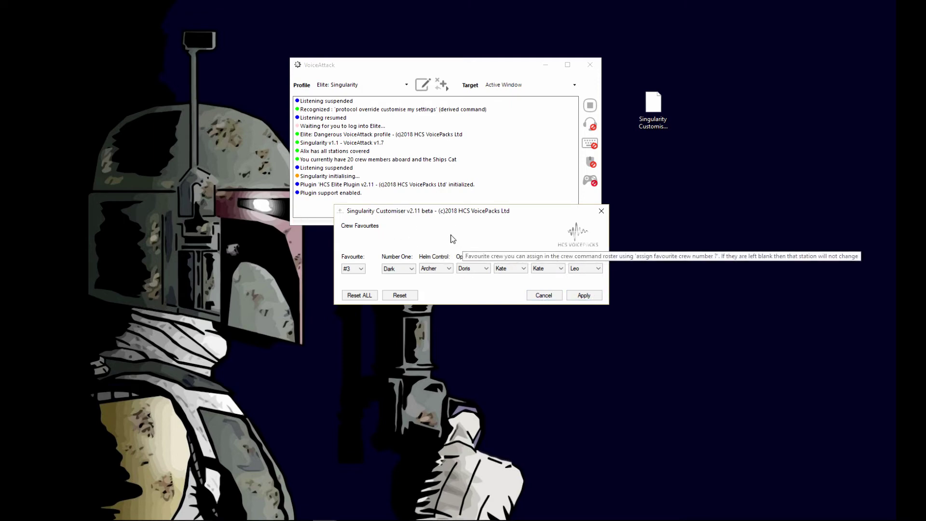
pyautogui.click(542, 295)
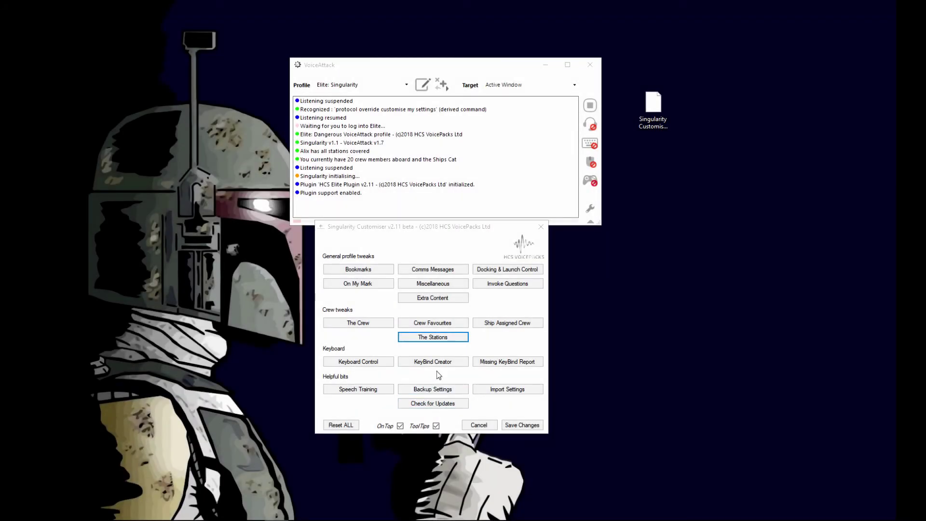
pyautogui.click(508, 365)
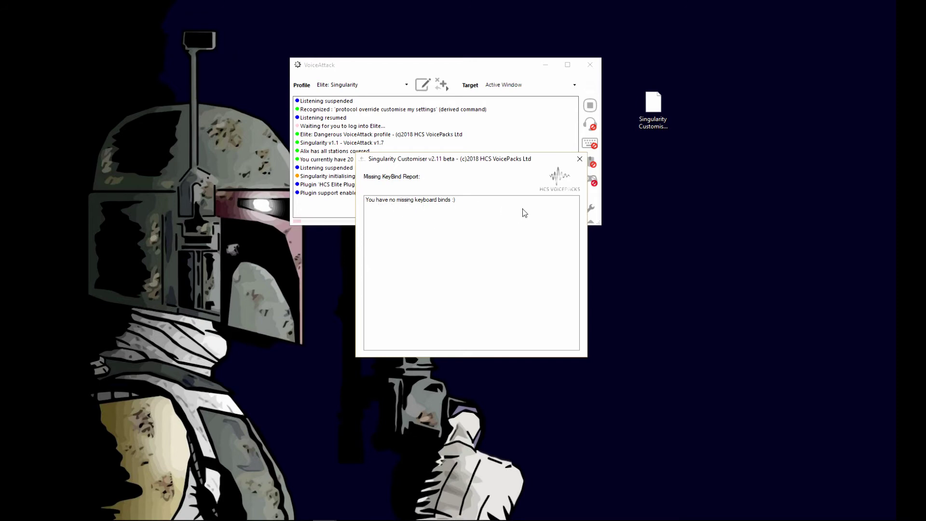
pyautogui.click(471, 202)
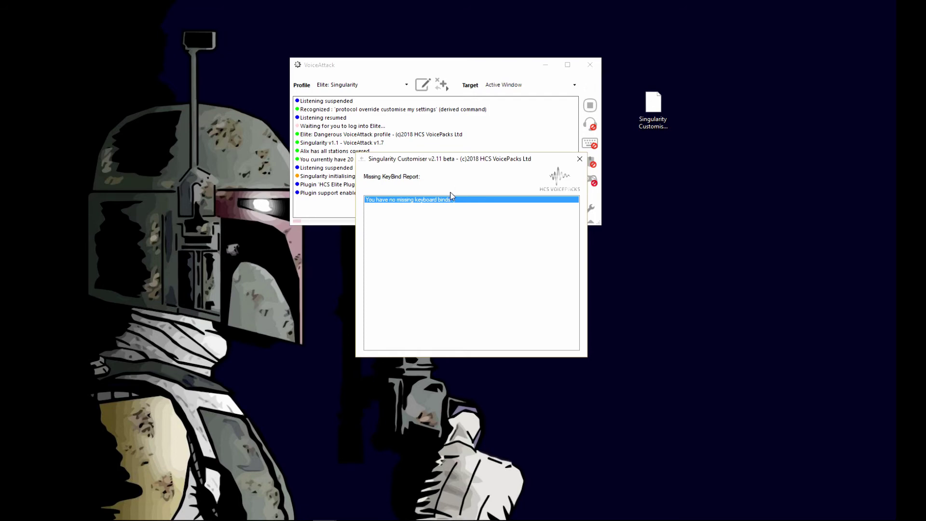
pyautogui.click(579, 160)
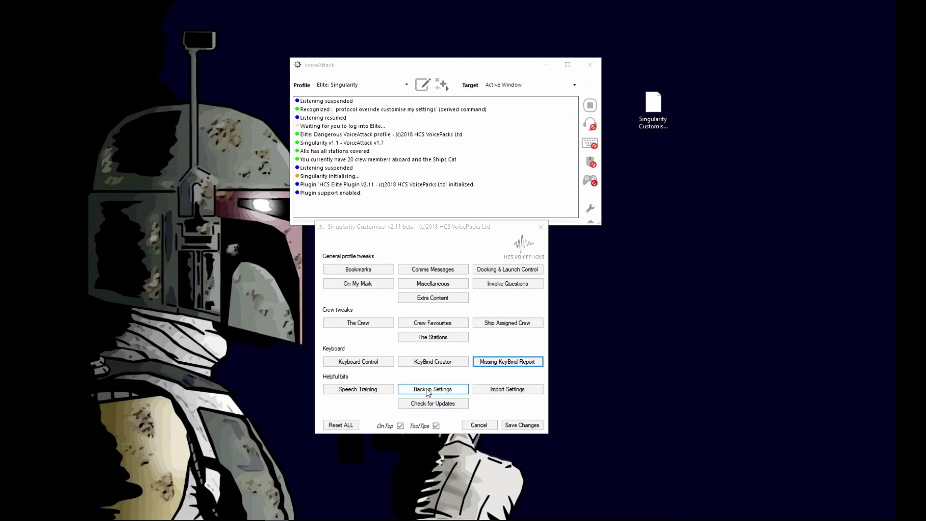
pyautogui.click(655, 104)
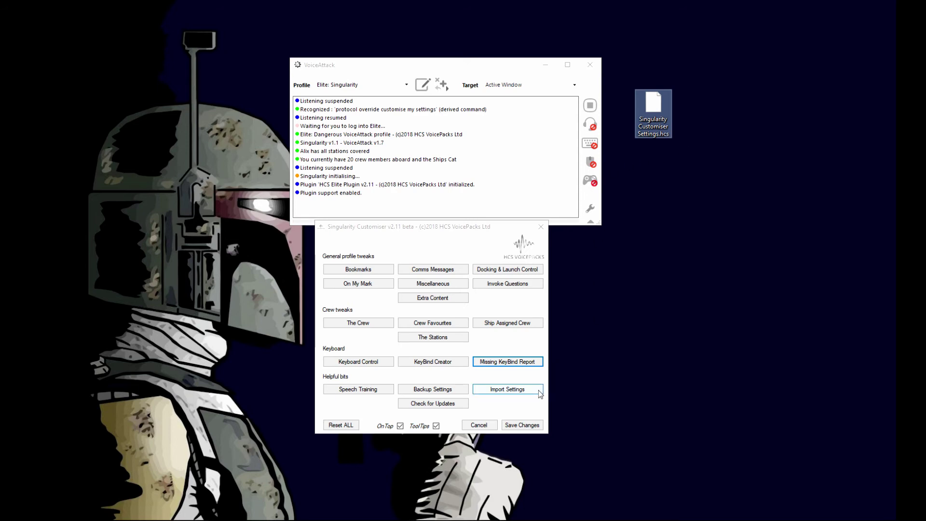
pyautogui.click(521, 390)
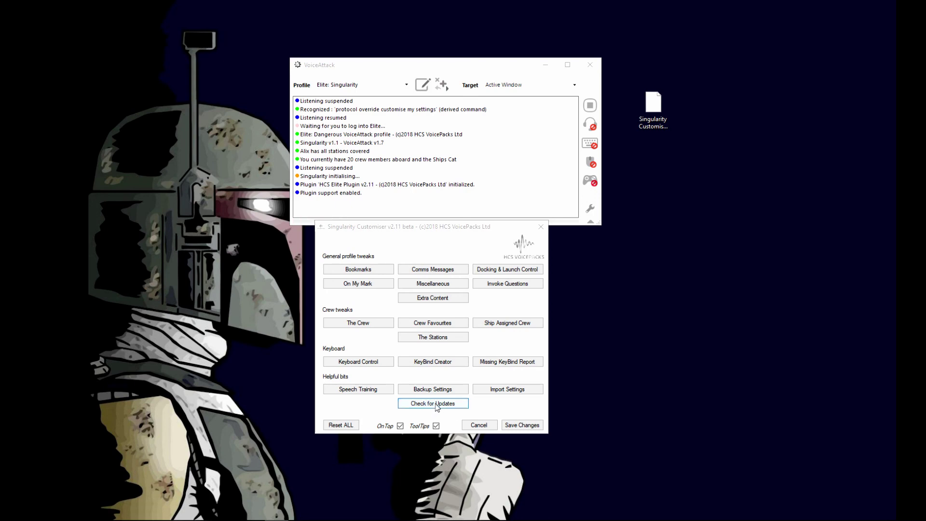
pyautogui.click(435, 405)
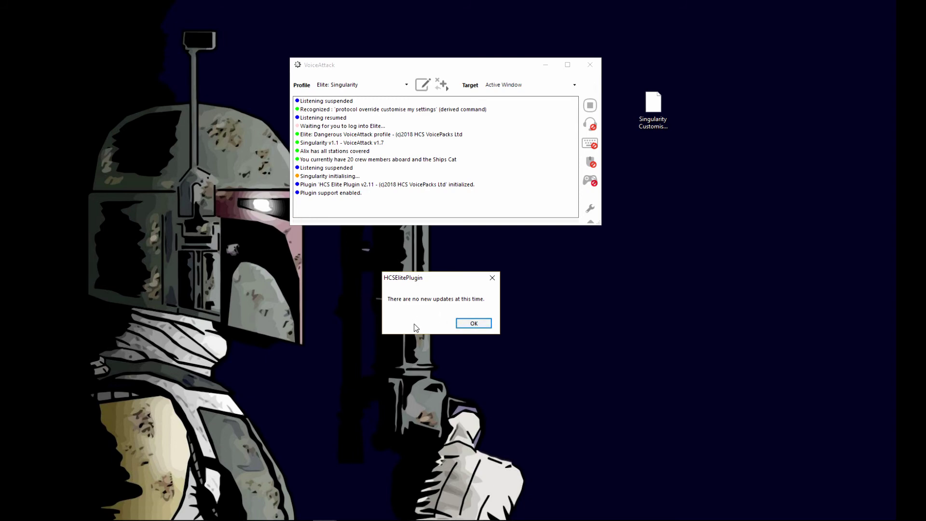
pyautogui.click(474, 323)
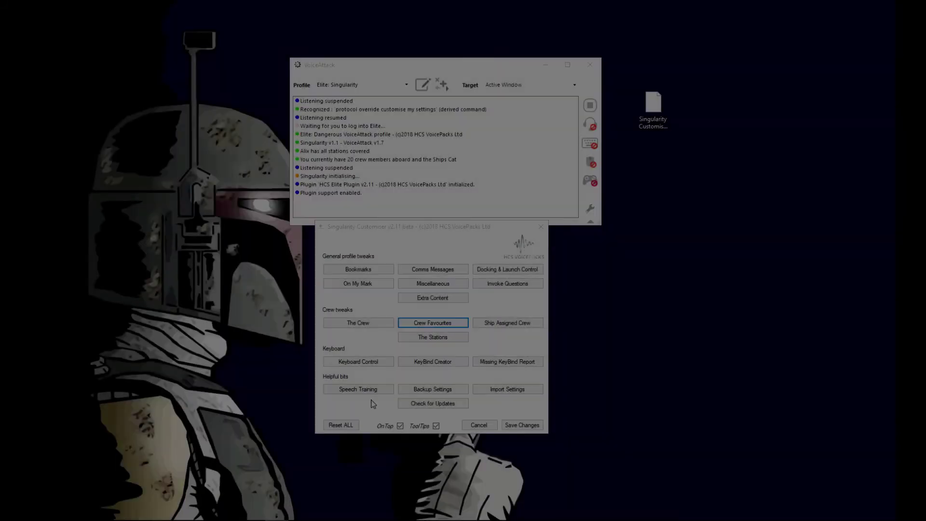